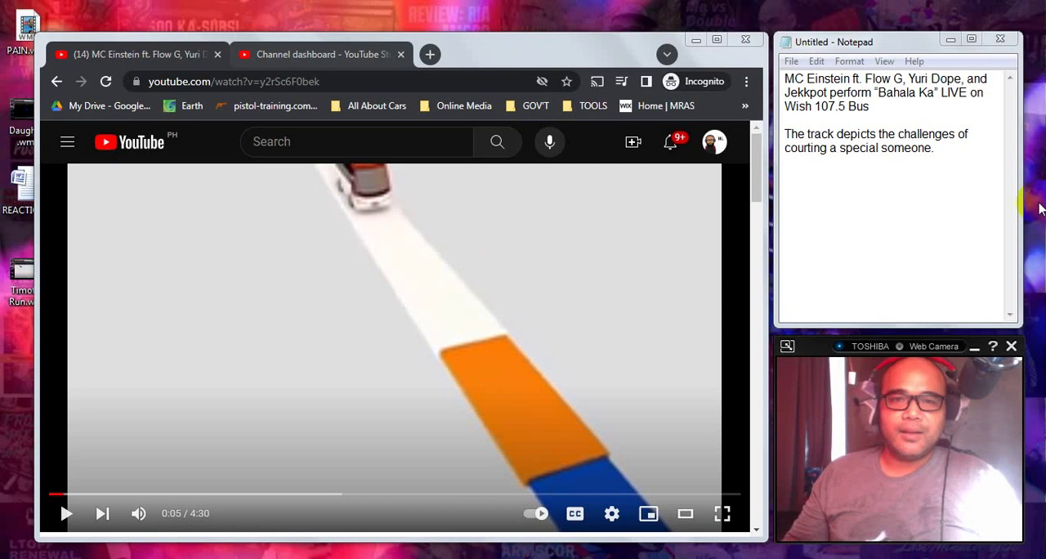
Step: Resume the 'Bahala Ka' performance video and start a new line in the notes
click(936, 215)
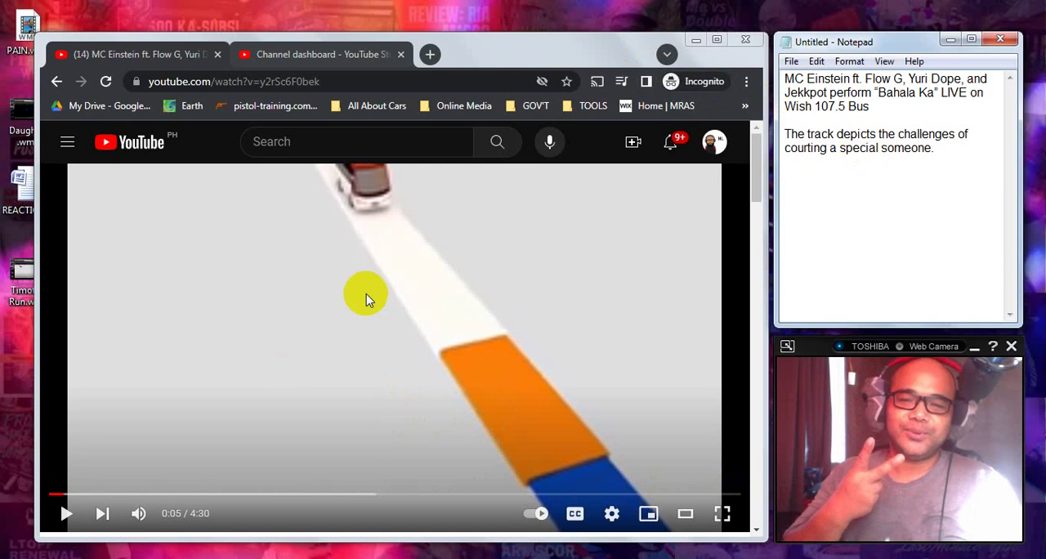
click(233, 347)
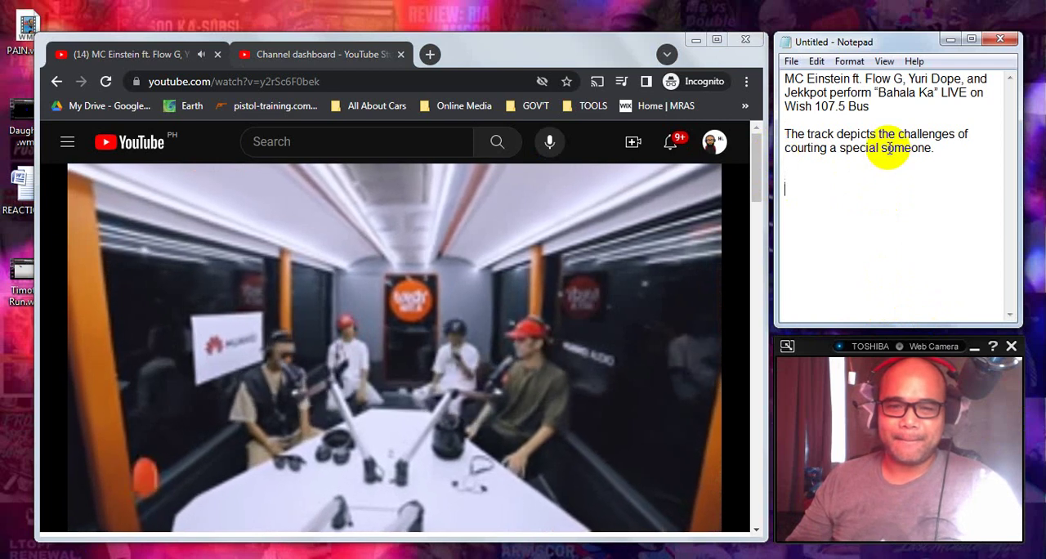
key(Return)
key(Return)
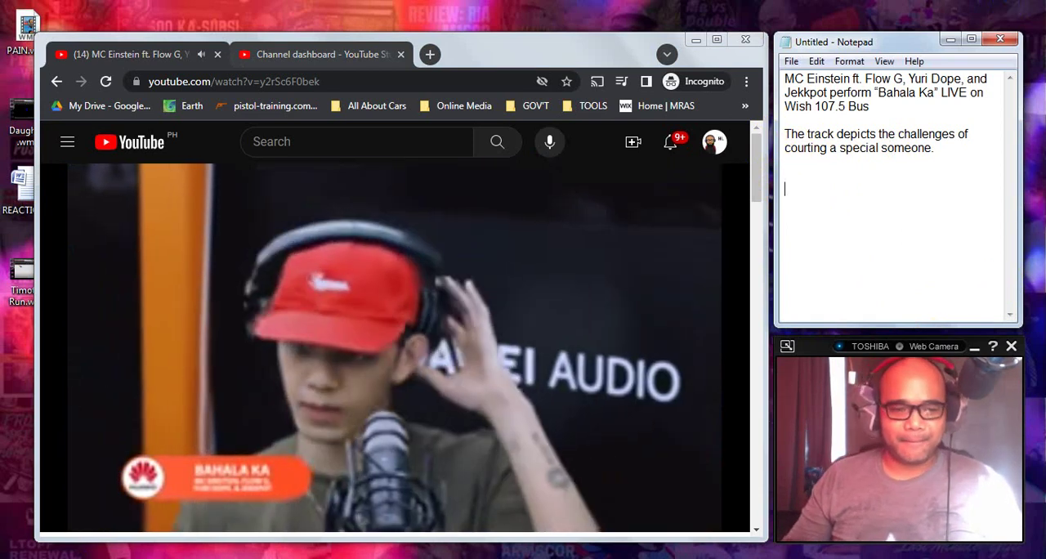
text(wah x sa)
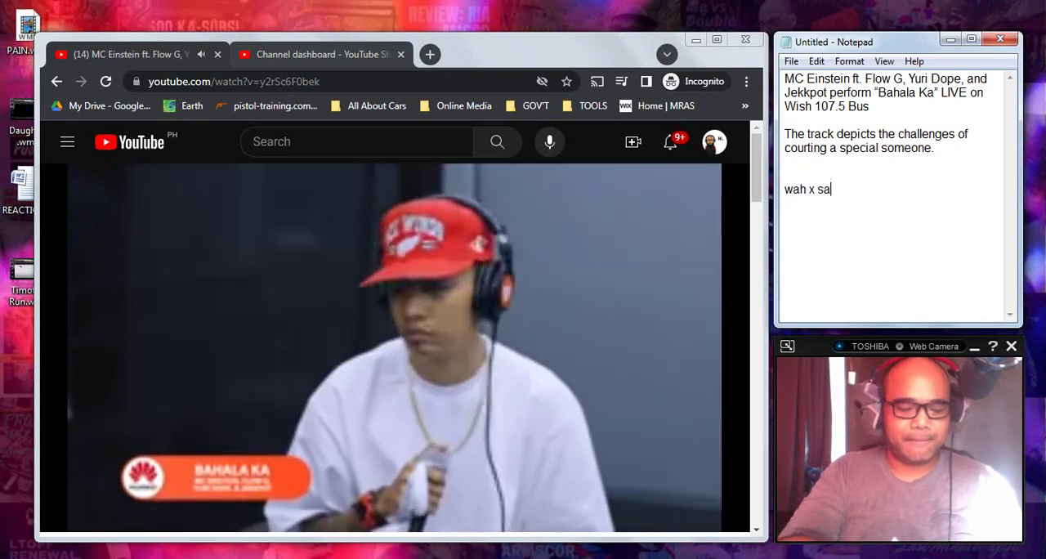
text(x )
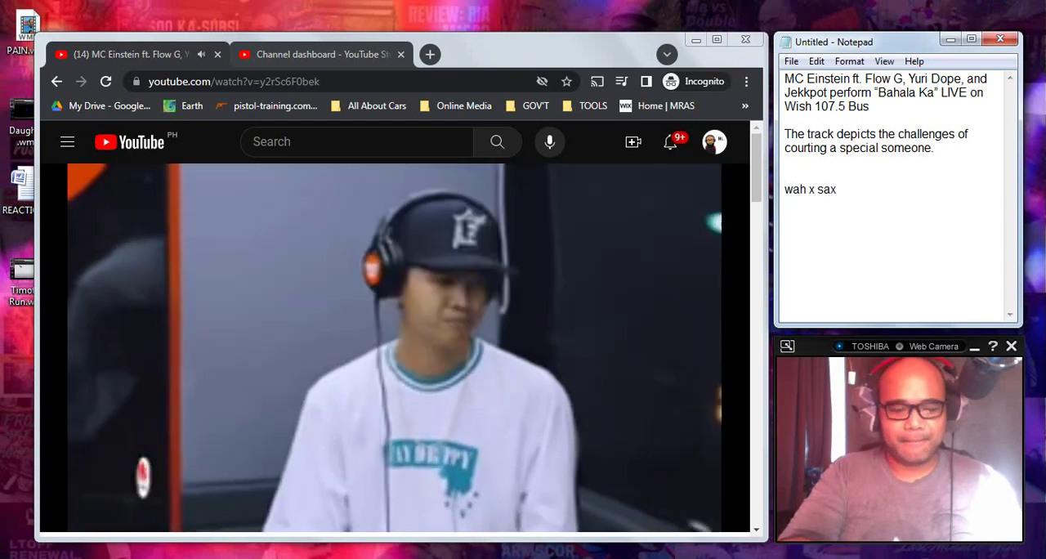
text(x ja)
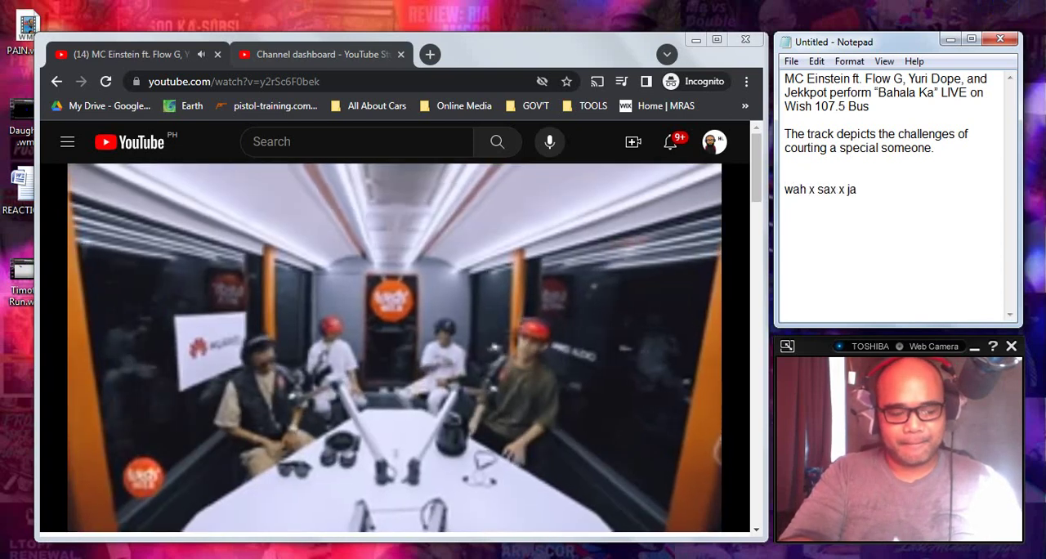
text(zzy )
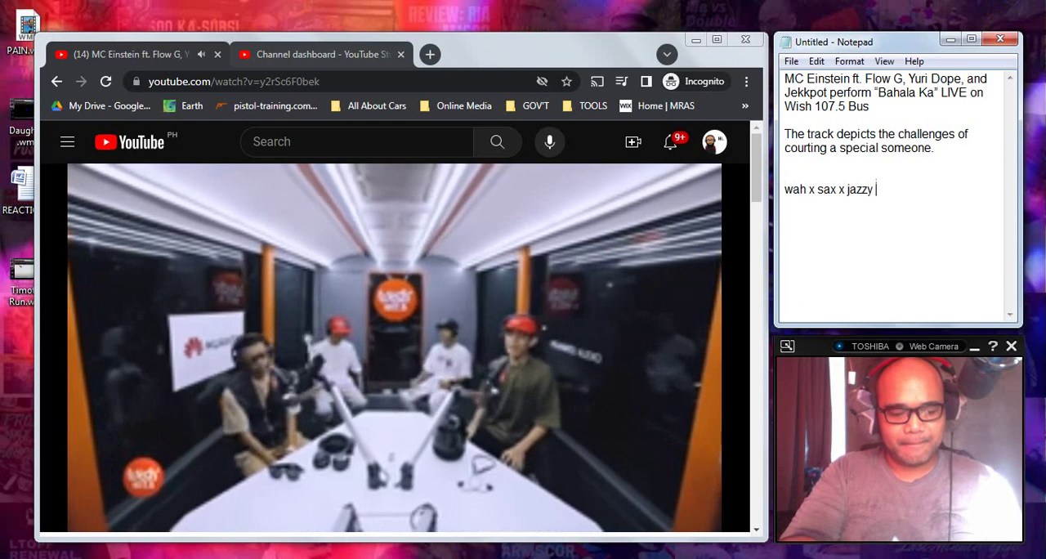
text(drums)
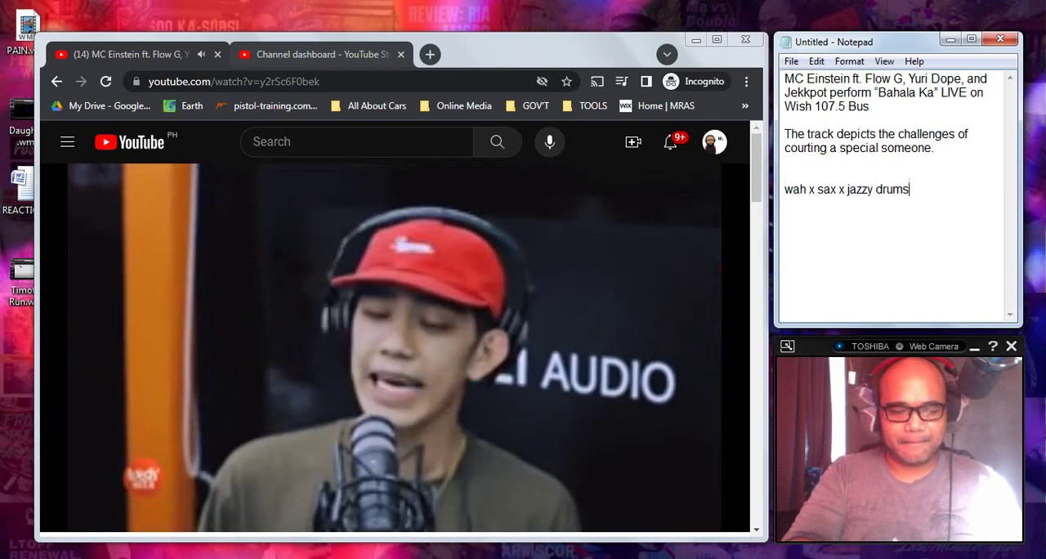
text( (cla)
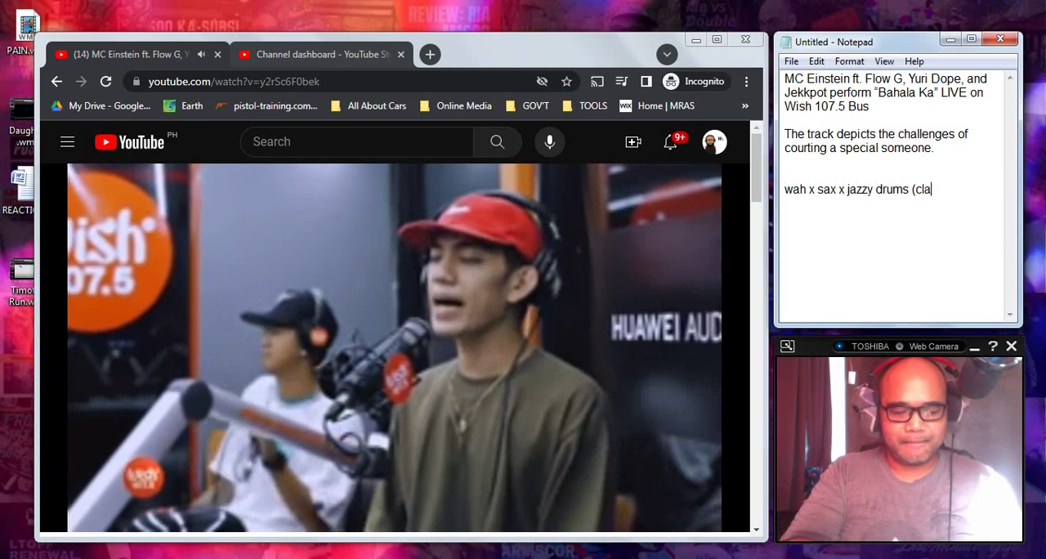
text(pper))
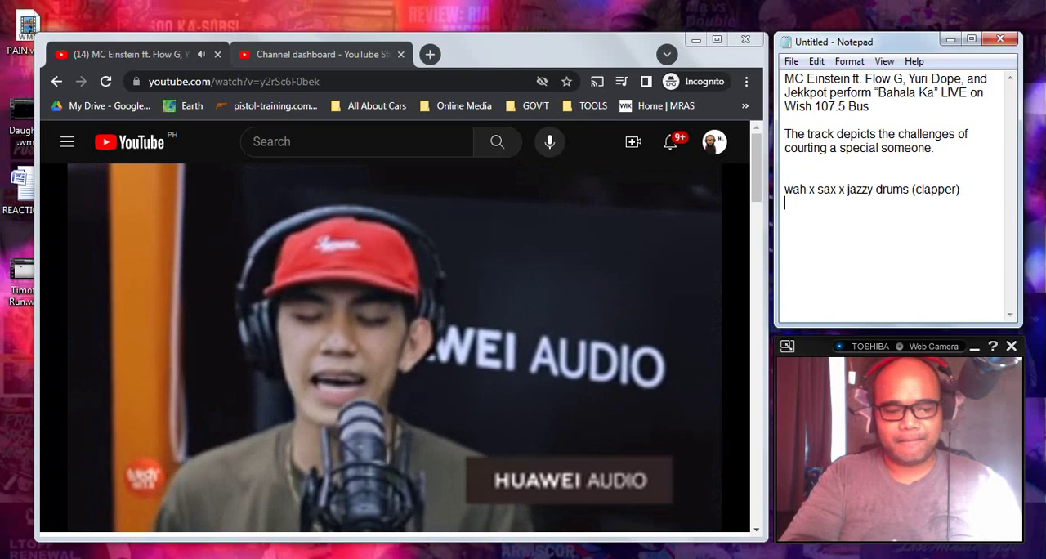
Step: Note 'wah x sax x jazzy drums (clapper)' with '= groovy' below, plus a blank line
key(Return)
text(= groovy)
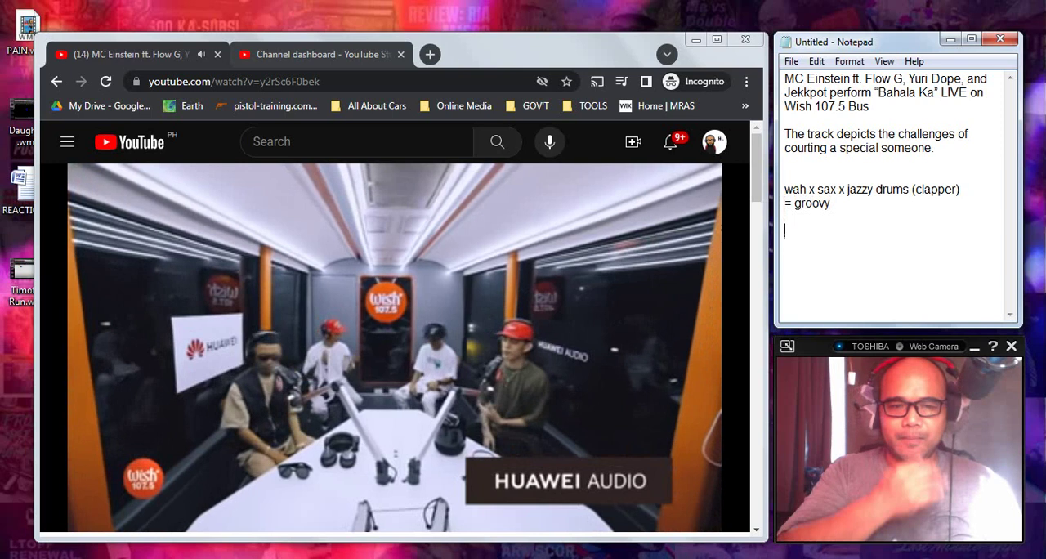
key(Return)
key(Return)
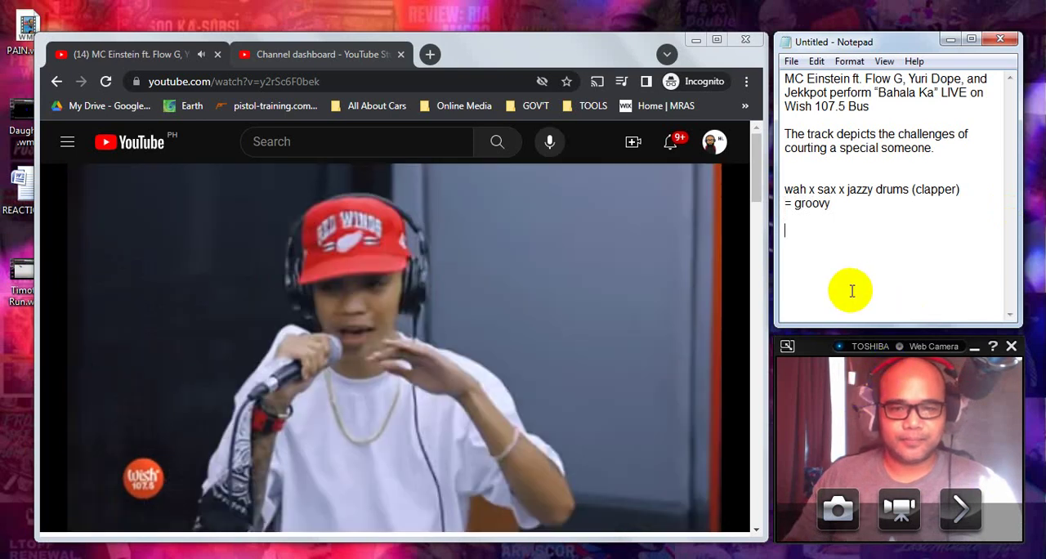
Step: Complete the heading 'bahala ka meaning' and start an empty line beneath it
click(851, 291)
text(bahala ka)
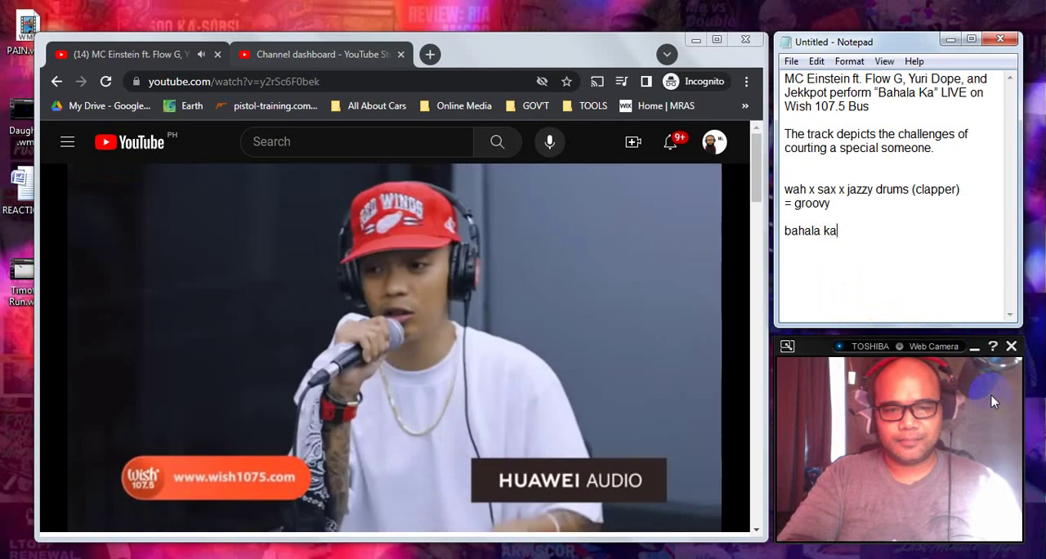
text(meanin)
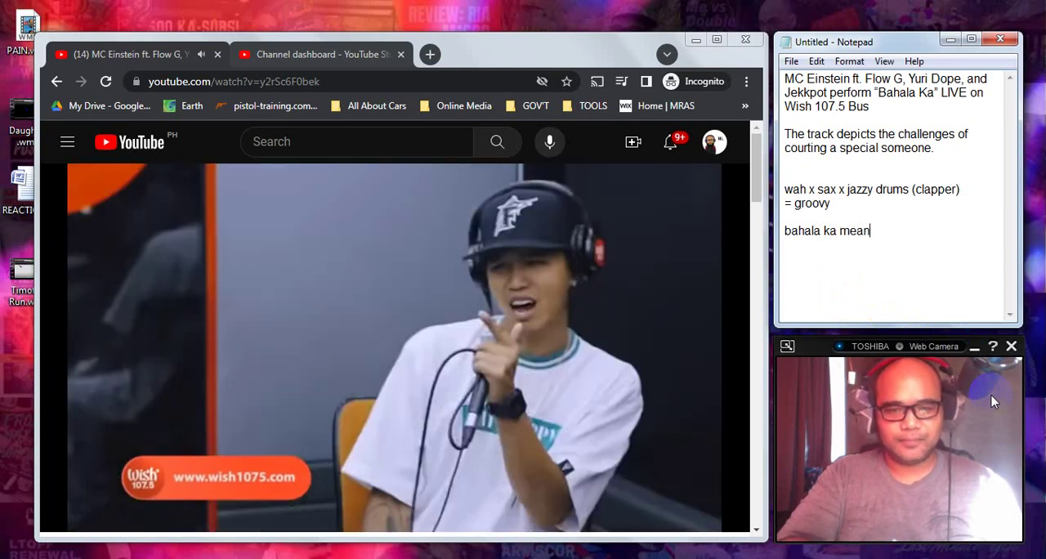
text(g)
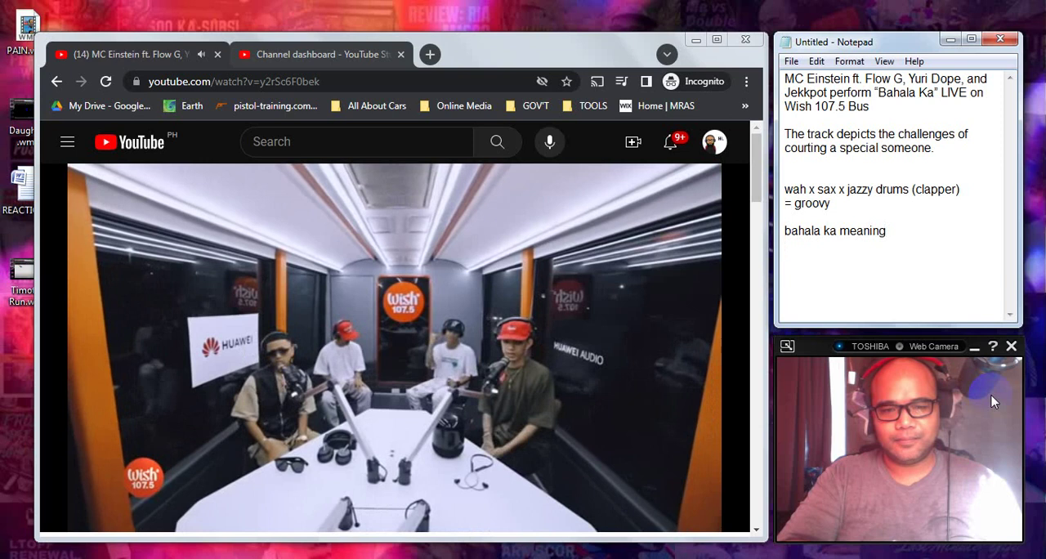
key(Return)
key(Return)
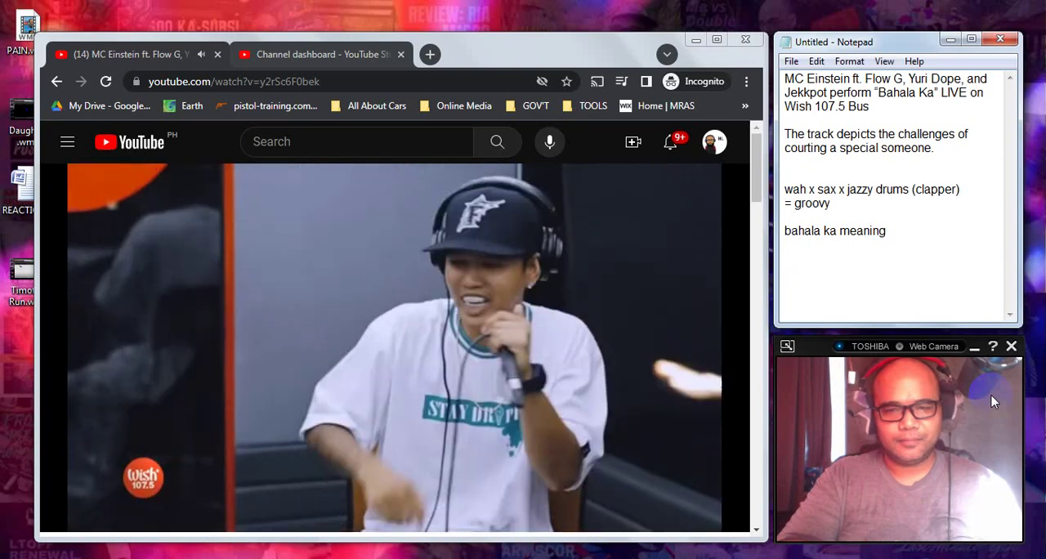
text(a)
Step: Write the first list items under the heading, fixing typos and removing an extra '0:' line
key(BackSpace)
text(: aaa )
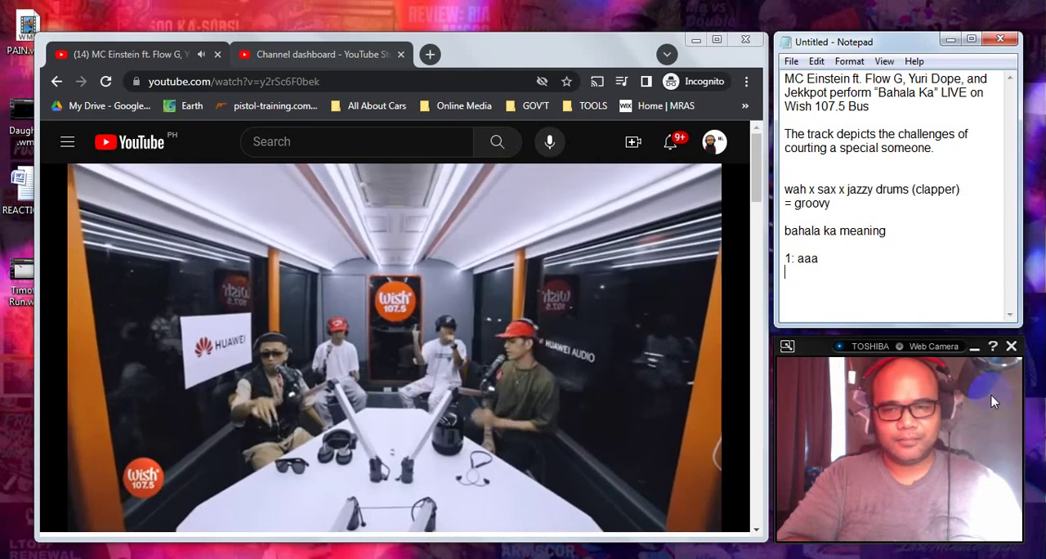
text(2)
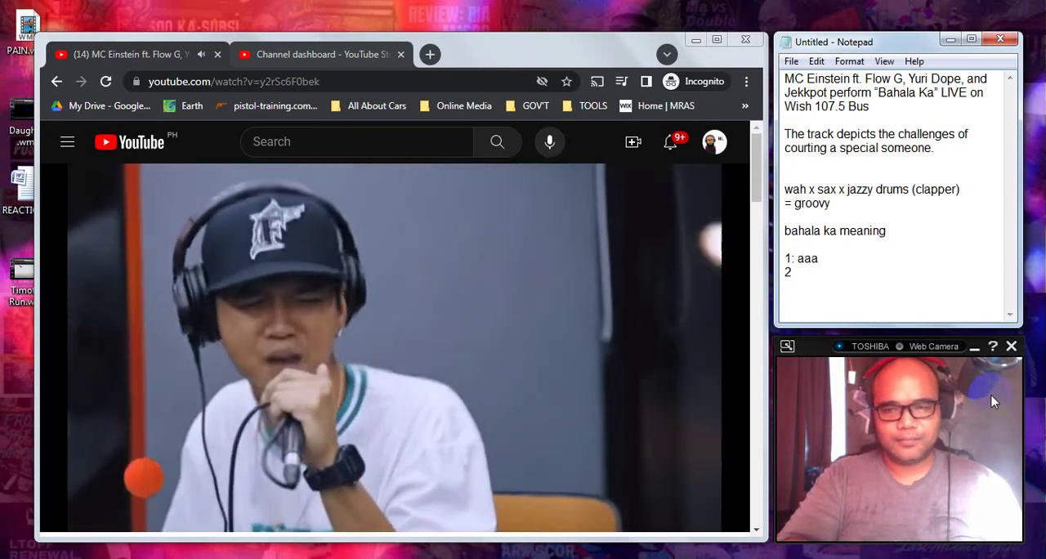
text(:)
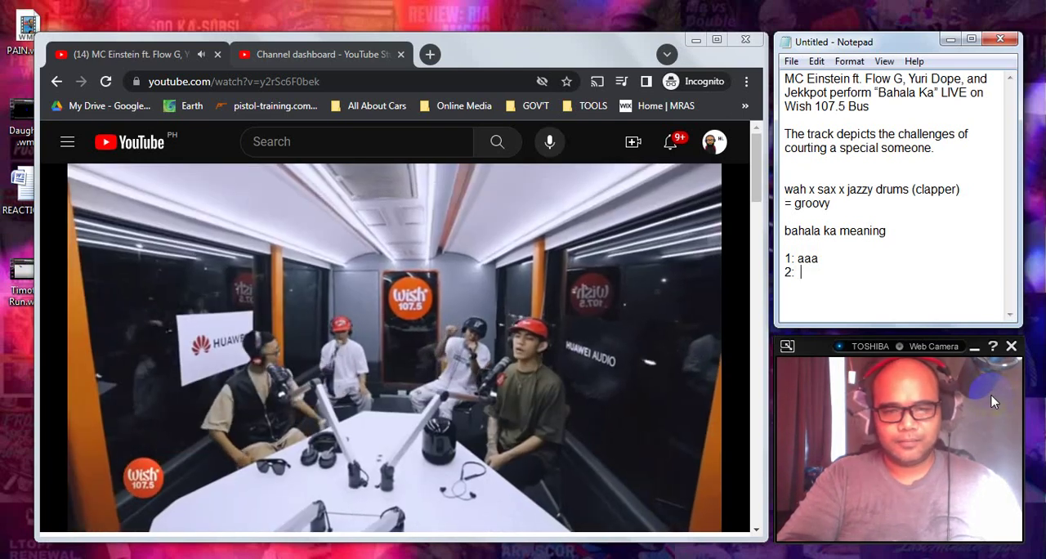
text(sligh)
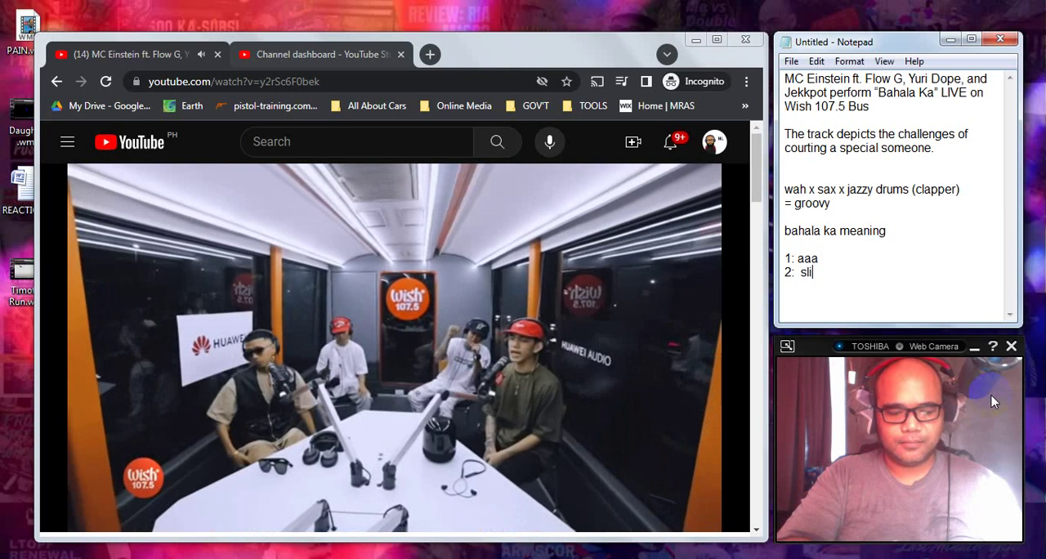
text(t u)
key(BackSpace)
text(oopmf)
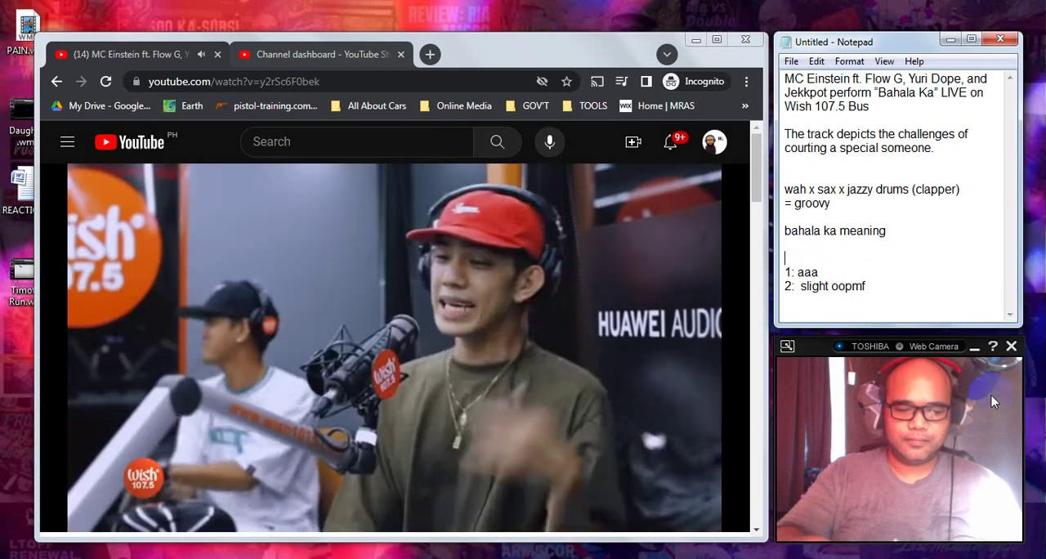
text(0:)
key(Return)
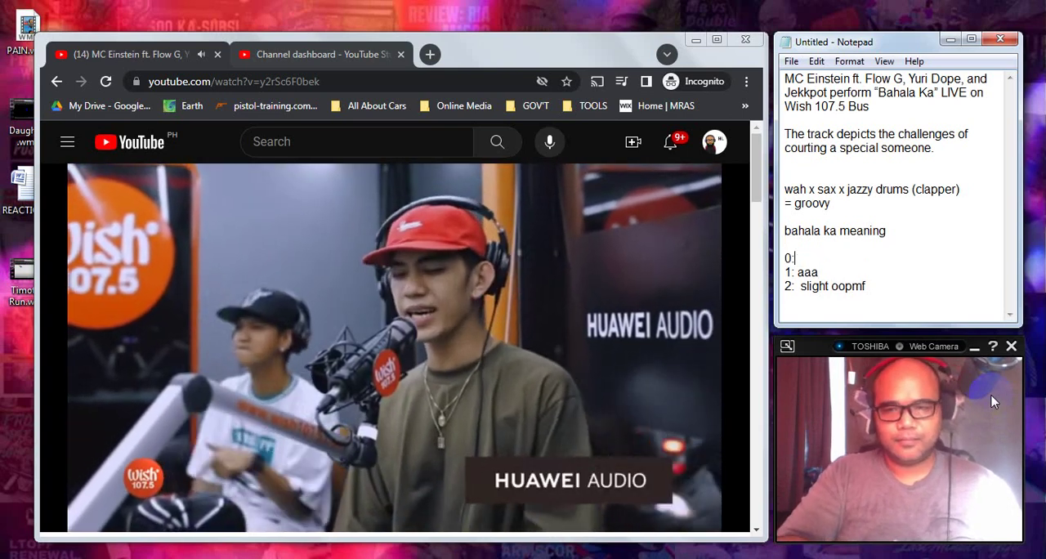
key(BackSpace)
key(BackSpace)
key(BackSpace)
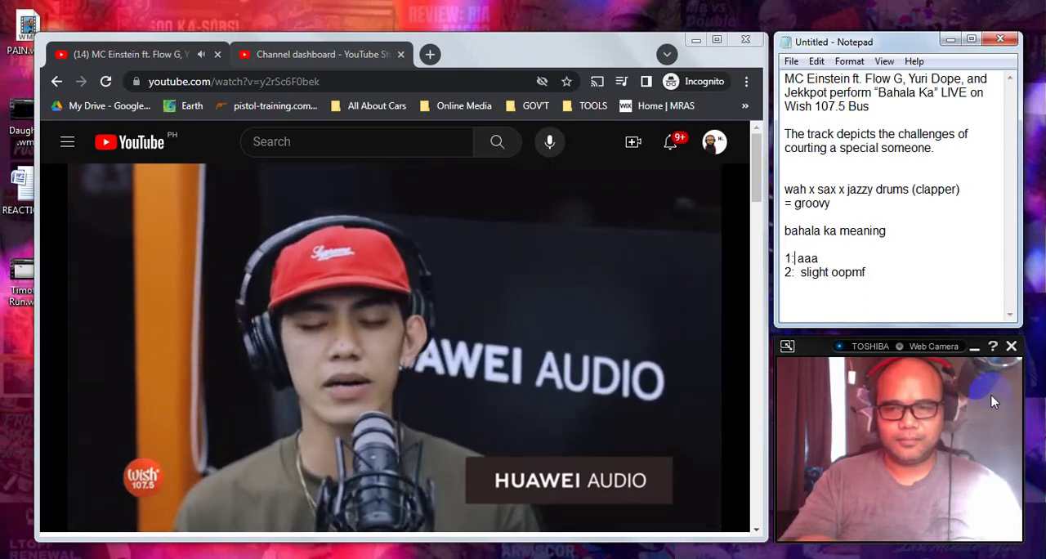
text(ch)
text(oru)
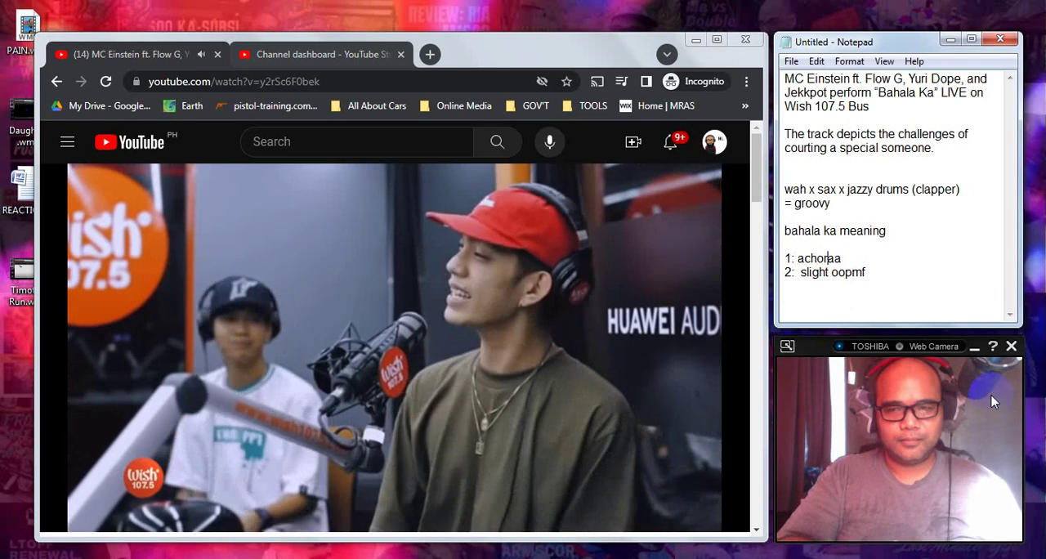
text(s)
key(Return)
text(2. )
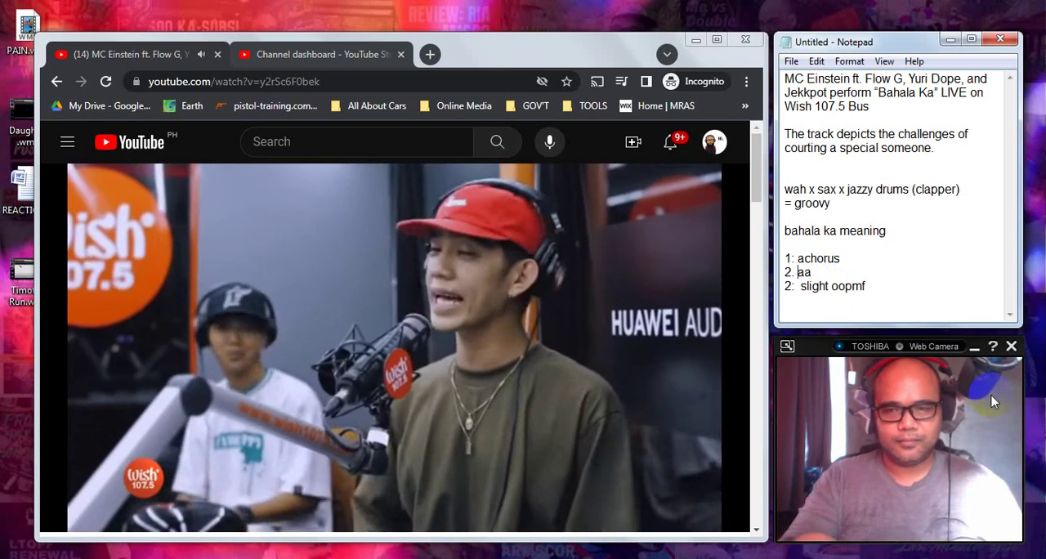
text(a)
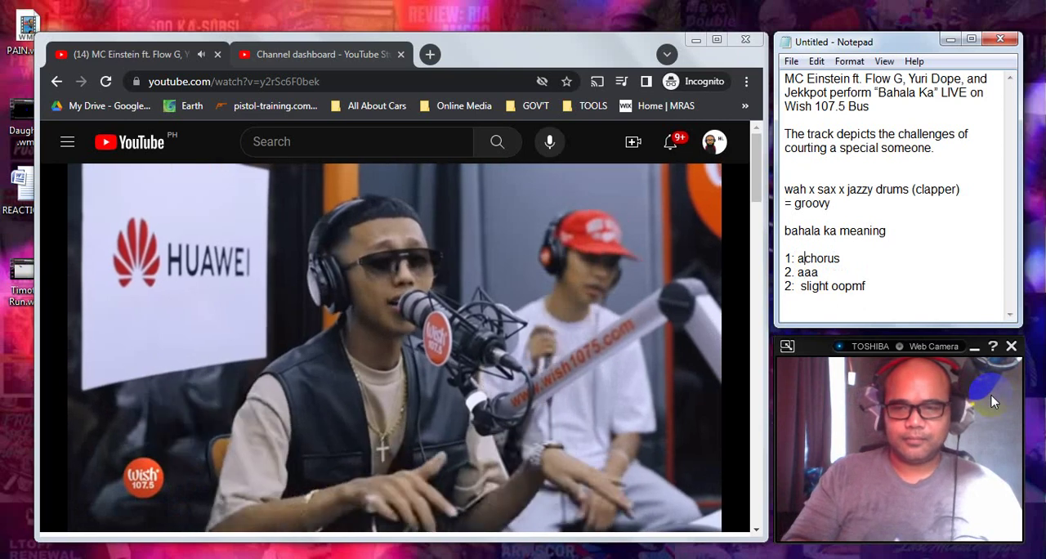
Step: Delete the stray 'a' before chorus, renumber oopmf to '3.', and add '4. mid-nasal'
key(Up)
key(BackSpace)
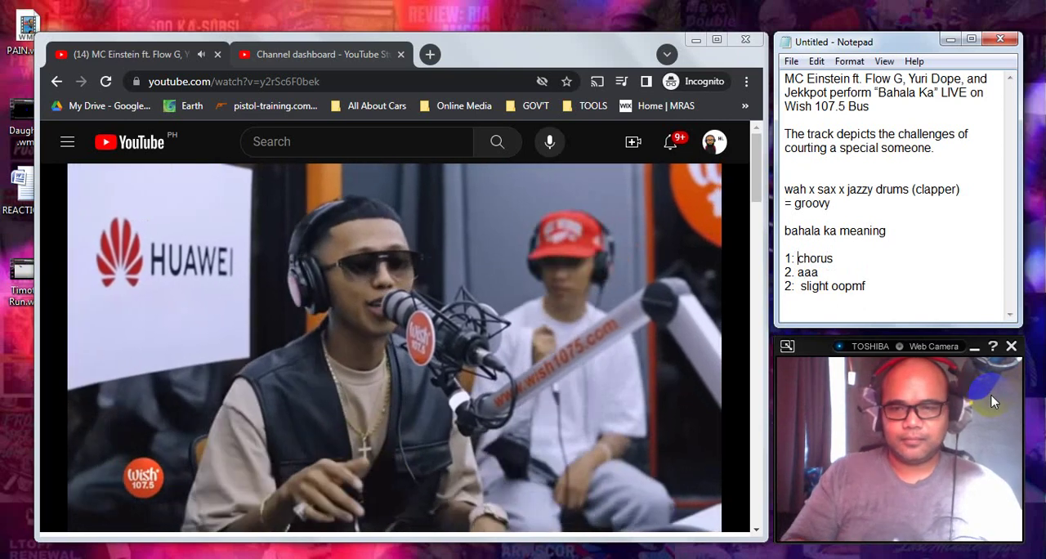
key(Down)
key(Down)
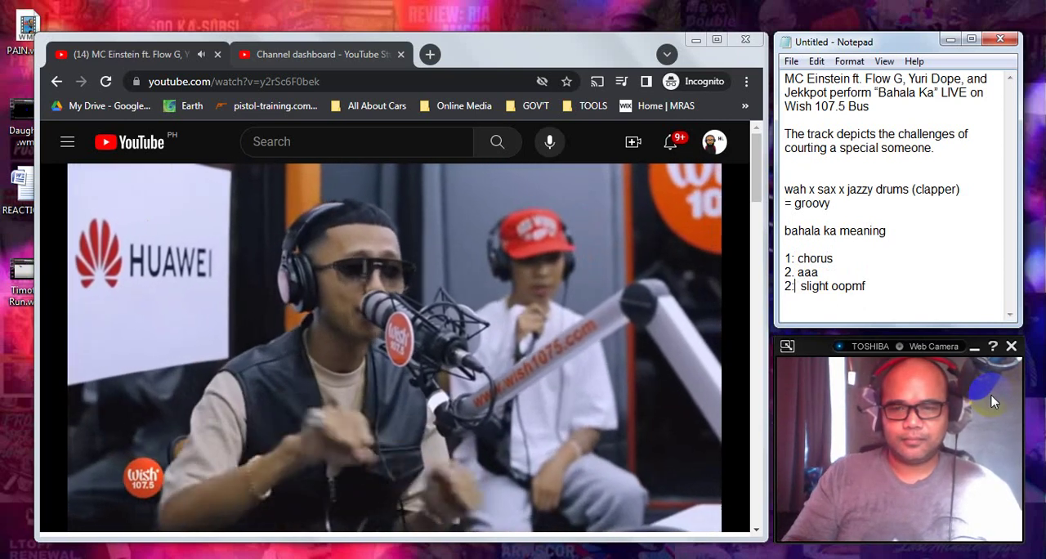
key(Right)
key(BackSpace)
key(BackSpace)
text(3.)
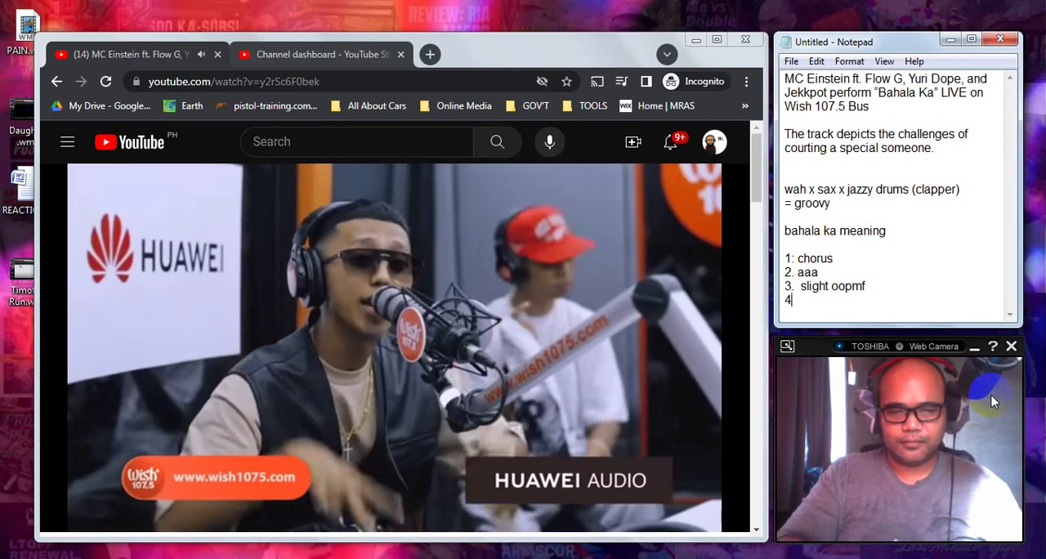
text(4.)
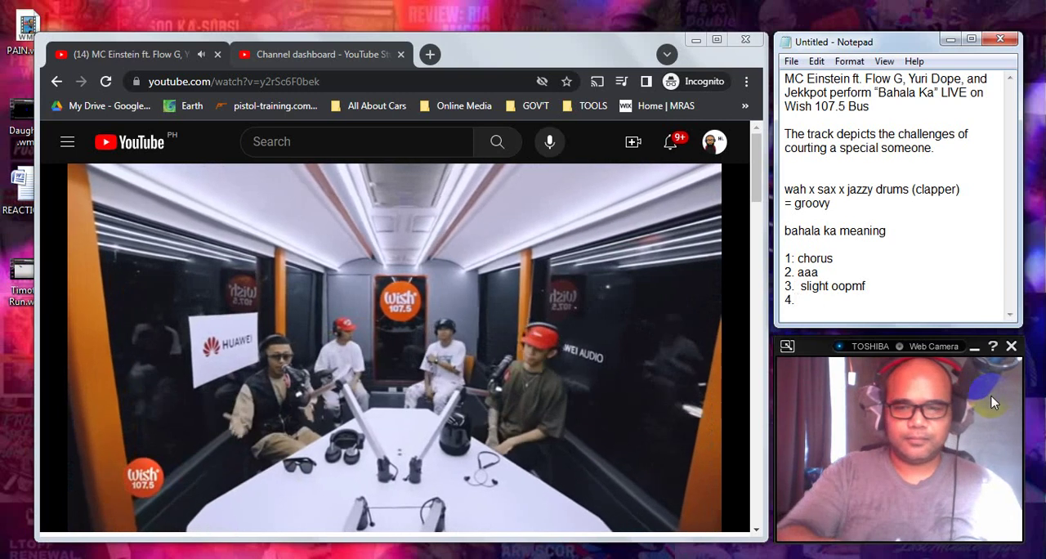
text(mid)
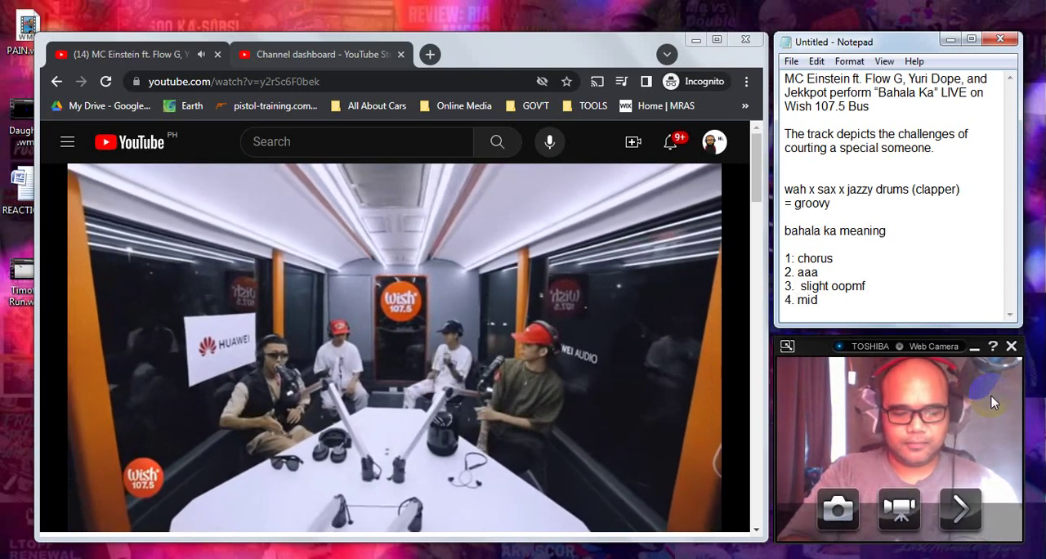
text(-na)
text(sal)
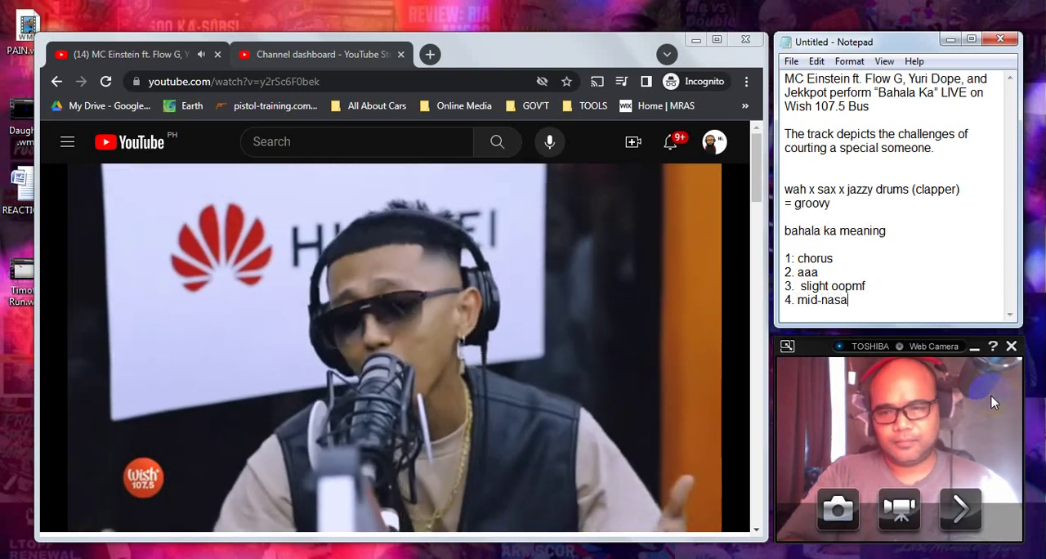
key(Return)
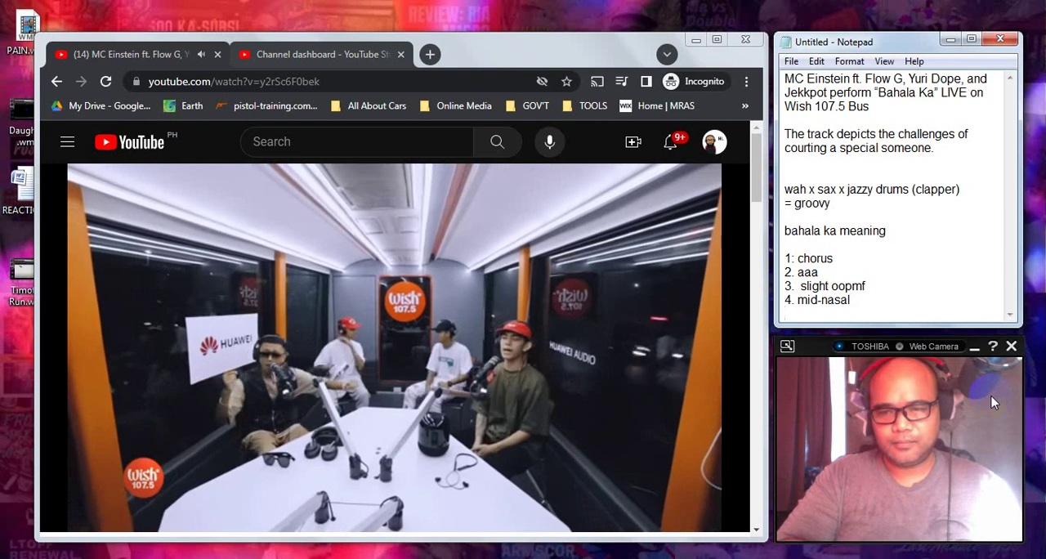
Step: Add a blank line below the list as the video plays to its end screen
key(Return)
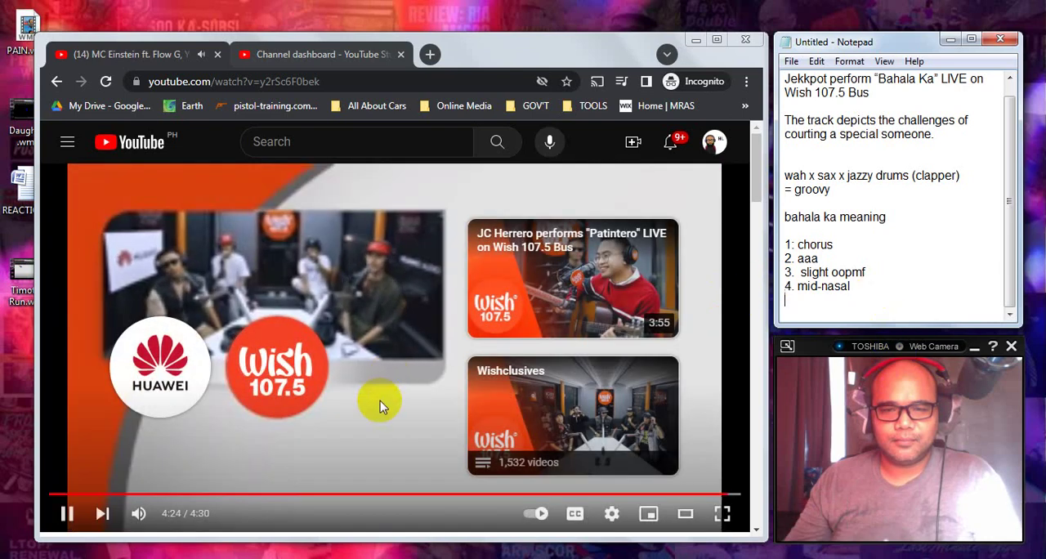
Step: Pause the 'Bahala Ka' video near its end, at 4:26 of 4:30
click(379, 405)
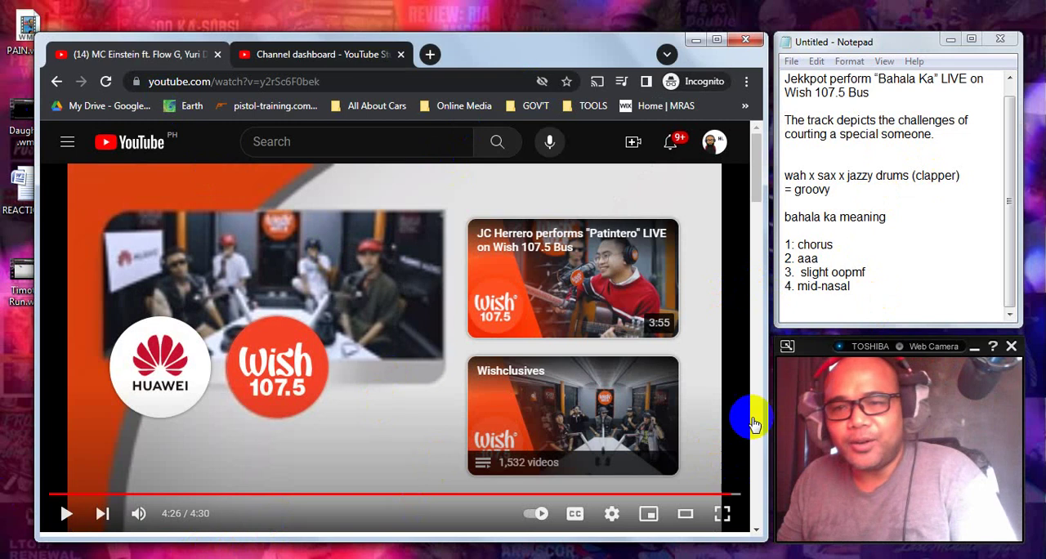
scroll(1005, 260, up, 1)
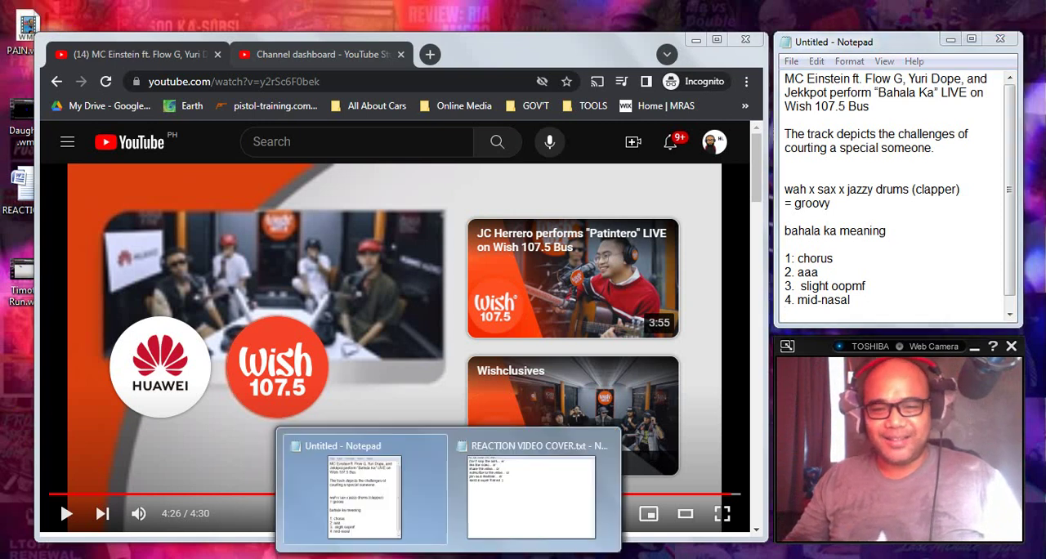
Step: Bring REACTION VIDEO COVER.txt forward and briefly highlight its call-to-action lines
click(510, 500)
drag(166, 240, 233, 98)
click(327, 216)
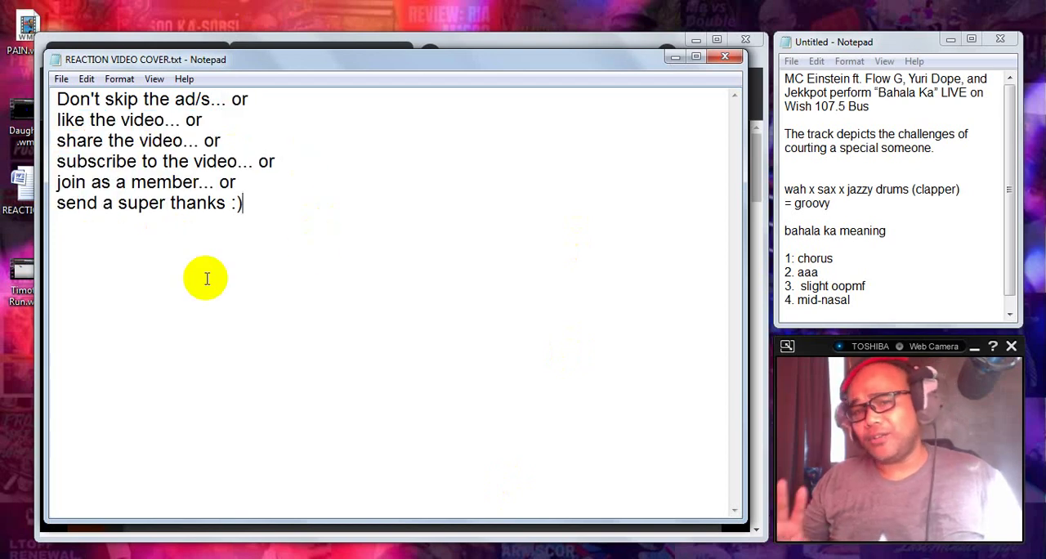